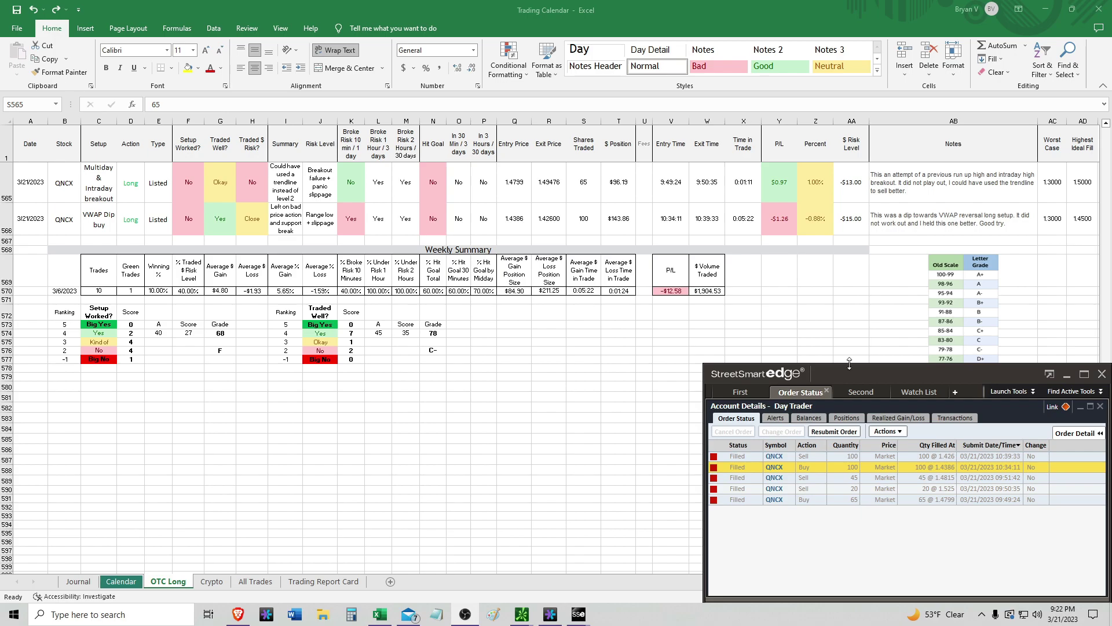
left_click(1047, 11)
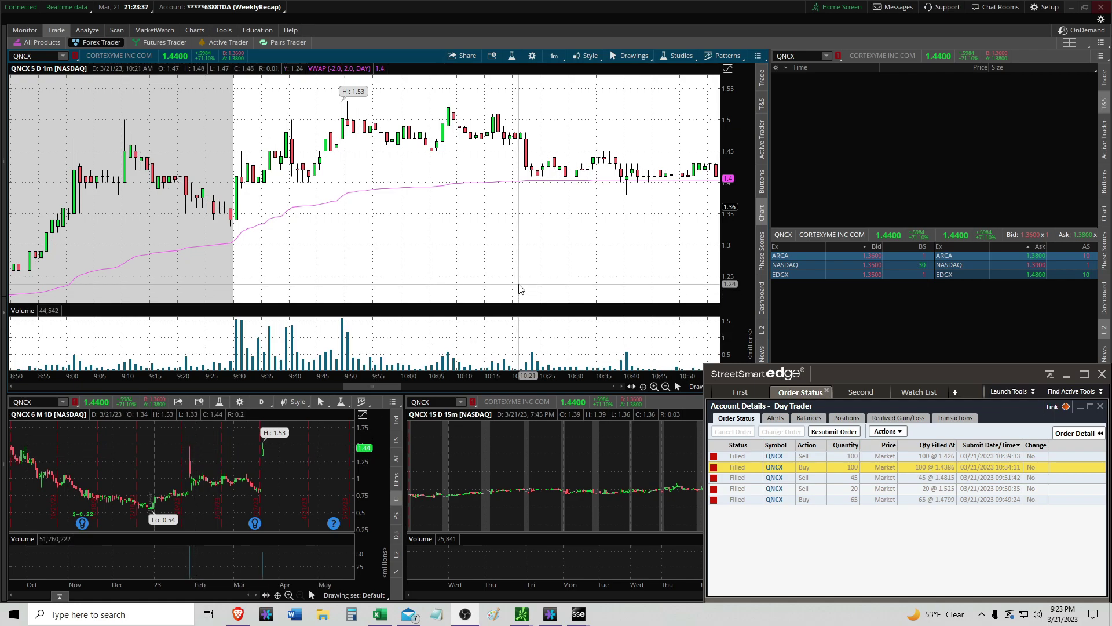
left_click(820, 501)
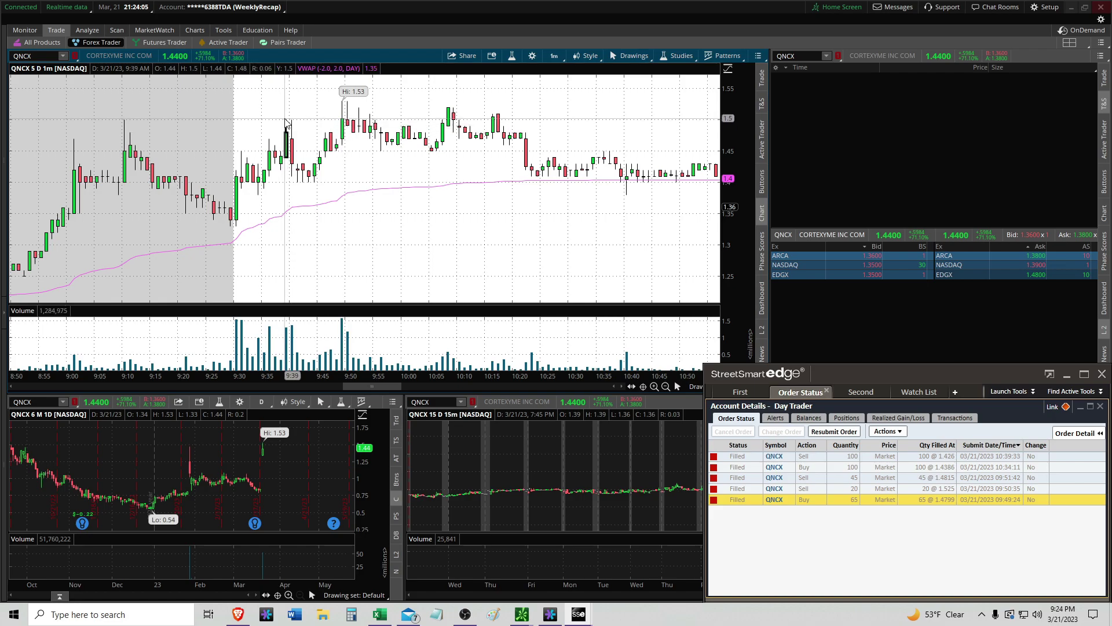
left_click(920, 489)
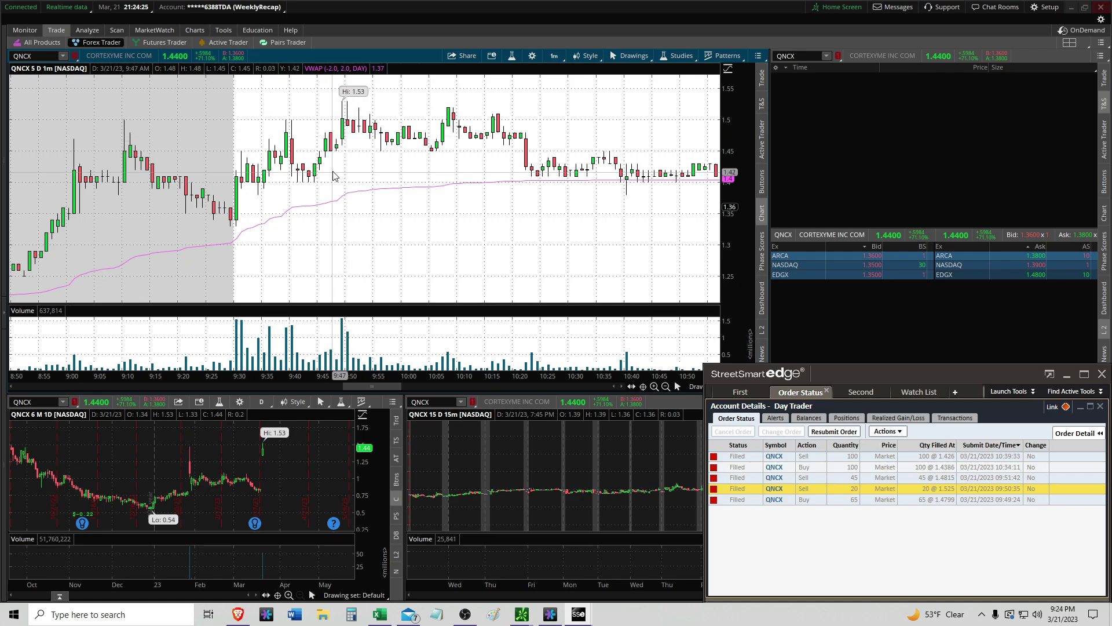
left_click(944, 478)
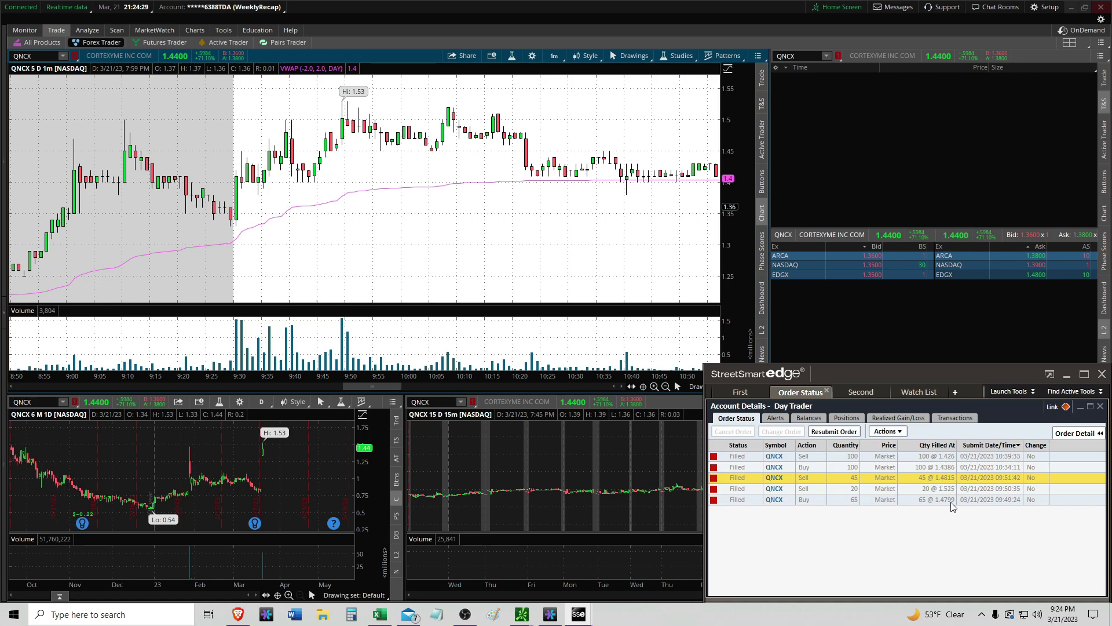
Draw a trendline from the 9:44 low up along the rising QNCX candles.
left_click(634, 57)
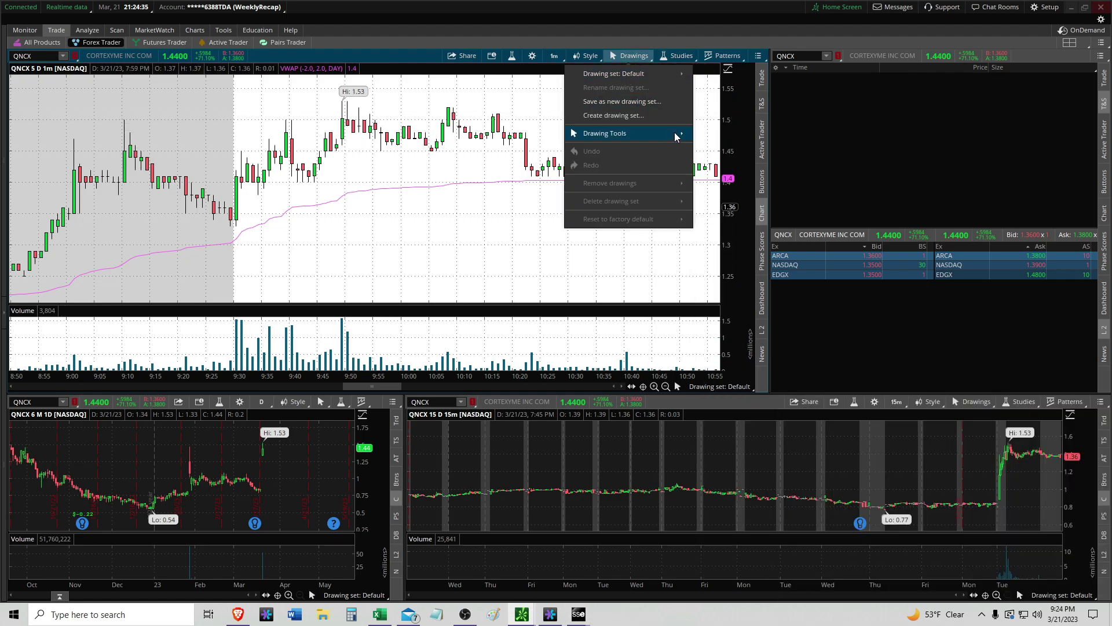
mouse_move(604, 133)
left_click(702, 156)
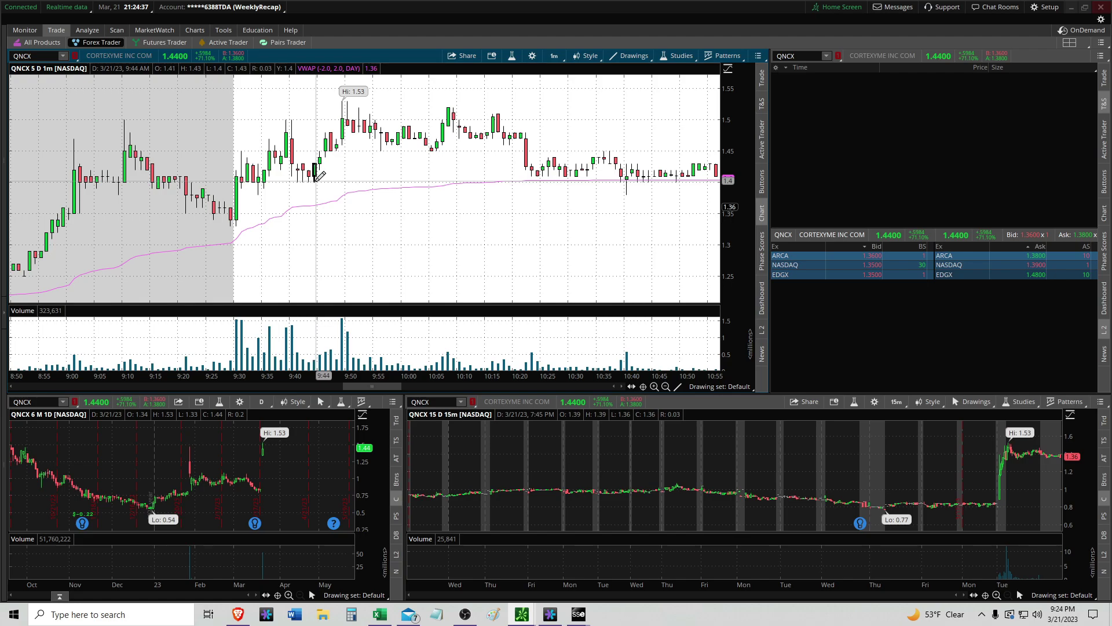
left_click(313, 180)
left_click(331, 154)
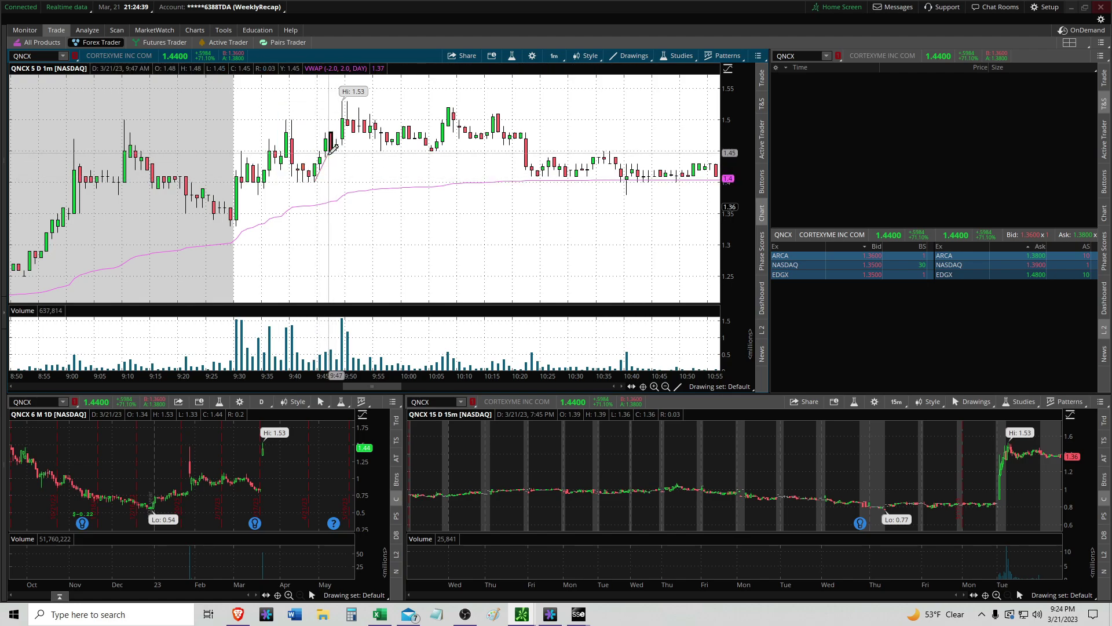
Extend the trendline past its end point, then switch to E*TRADE Pro.
right_click(330, 154)
left_click(360, 235)
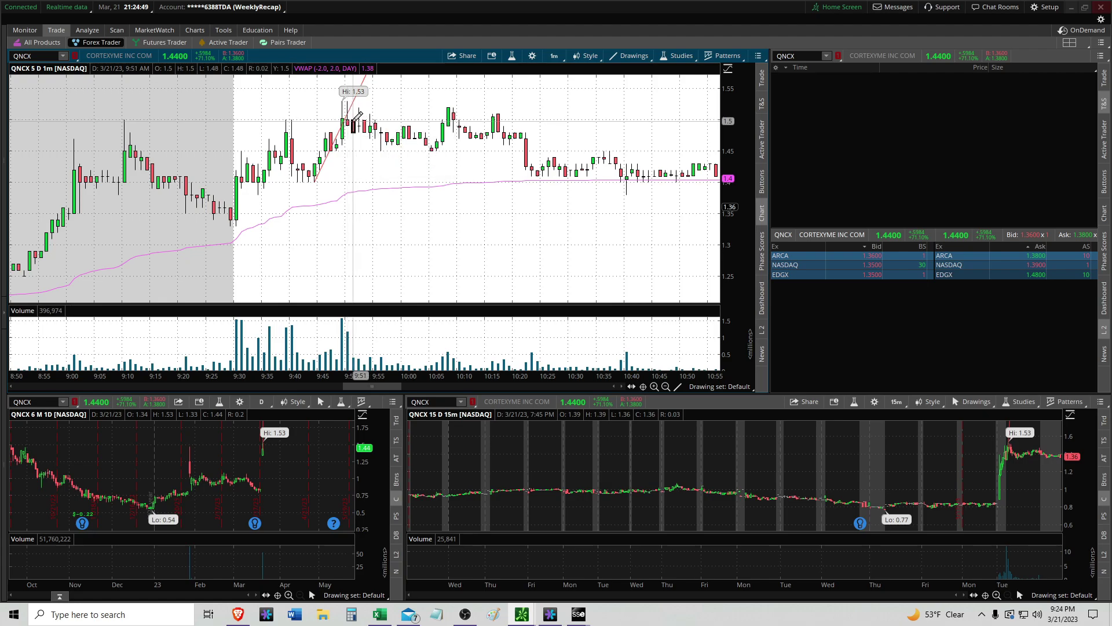
left_click(638, 560)
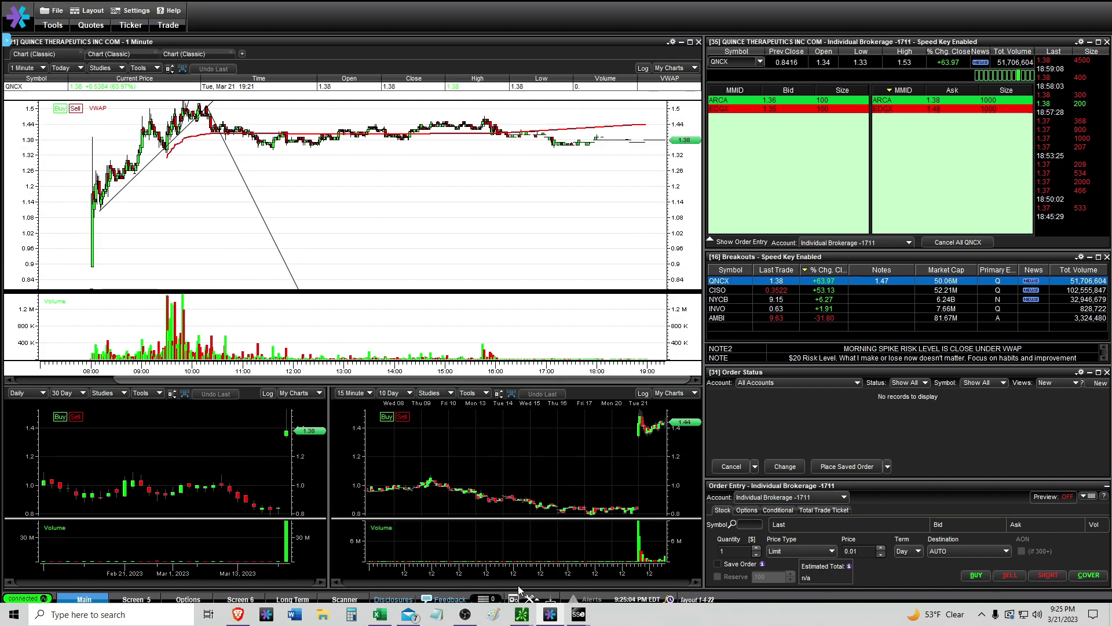
Return from E*TRADE Pro to the thinkorswim QNCX charts.
mouse_move(521, 614)
left_click(460, 565)
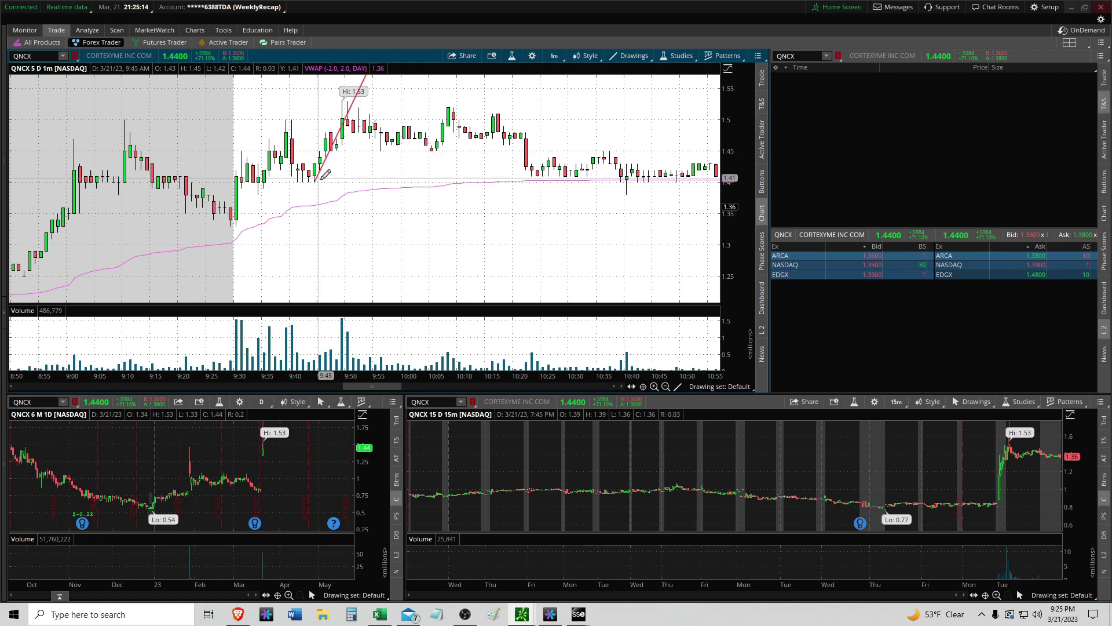
left_click(578, 614)
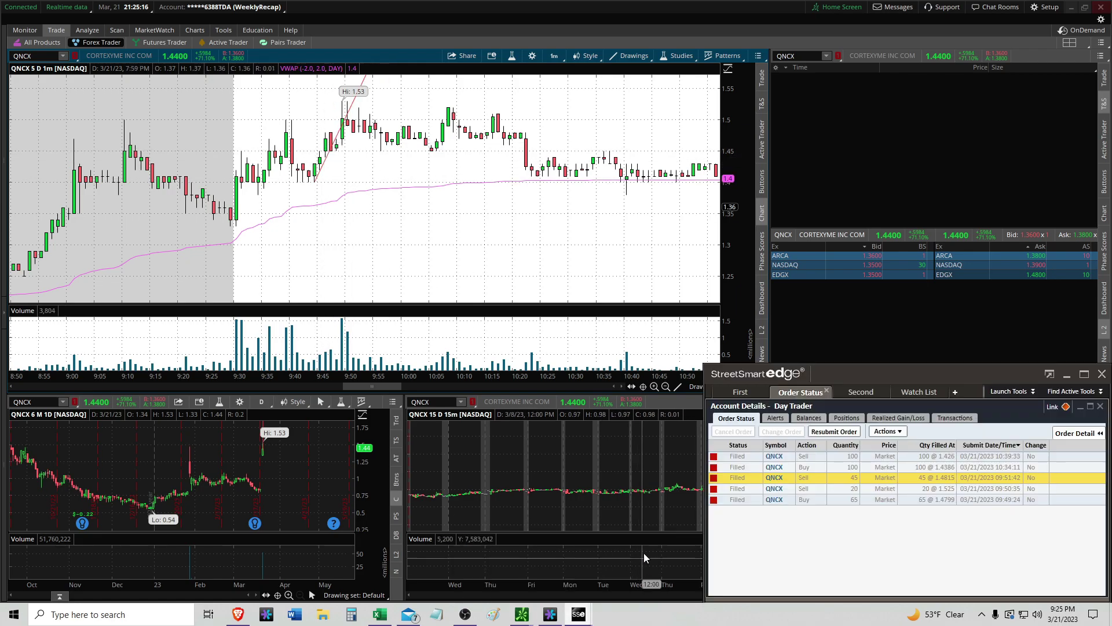
left_click(794, 467)
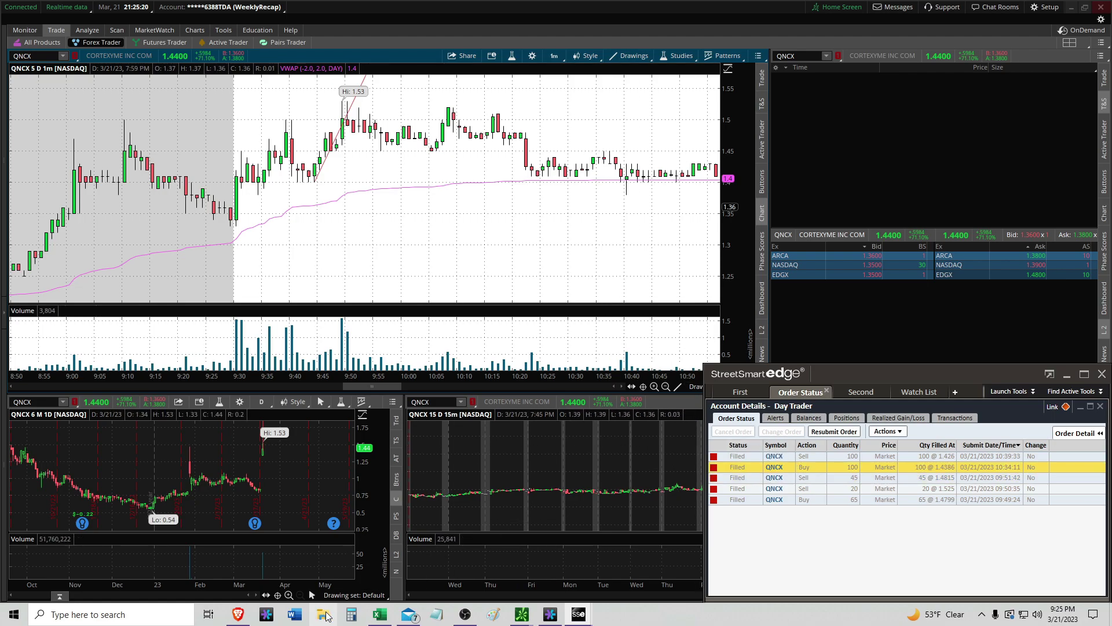
left_click(380, 615)
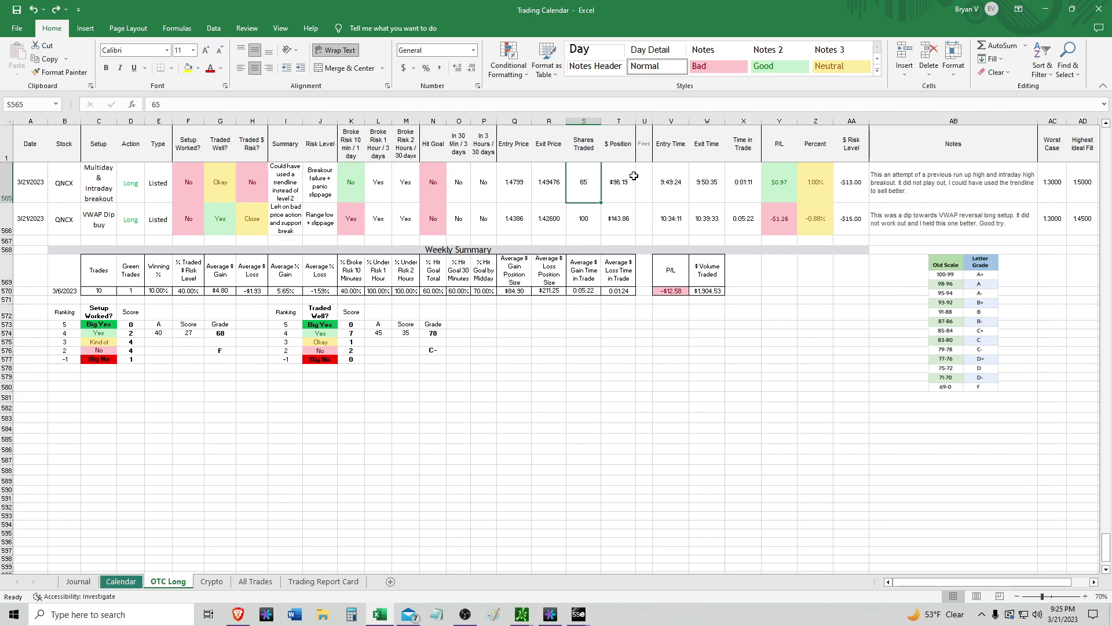
left_click(1045, 8)
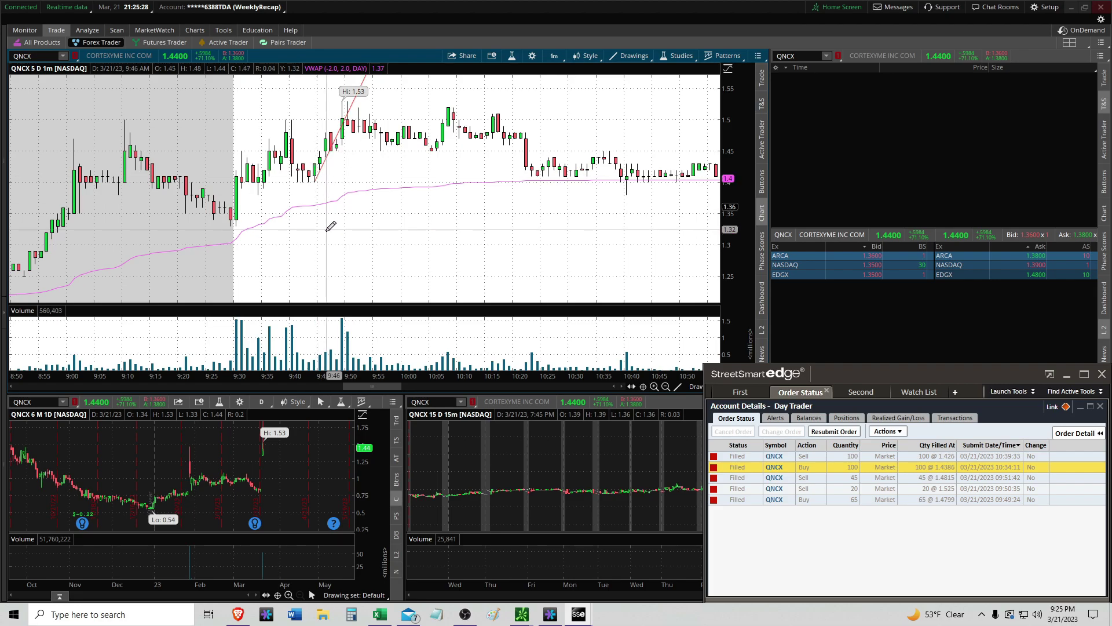
left_click(379, 614)
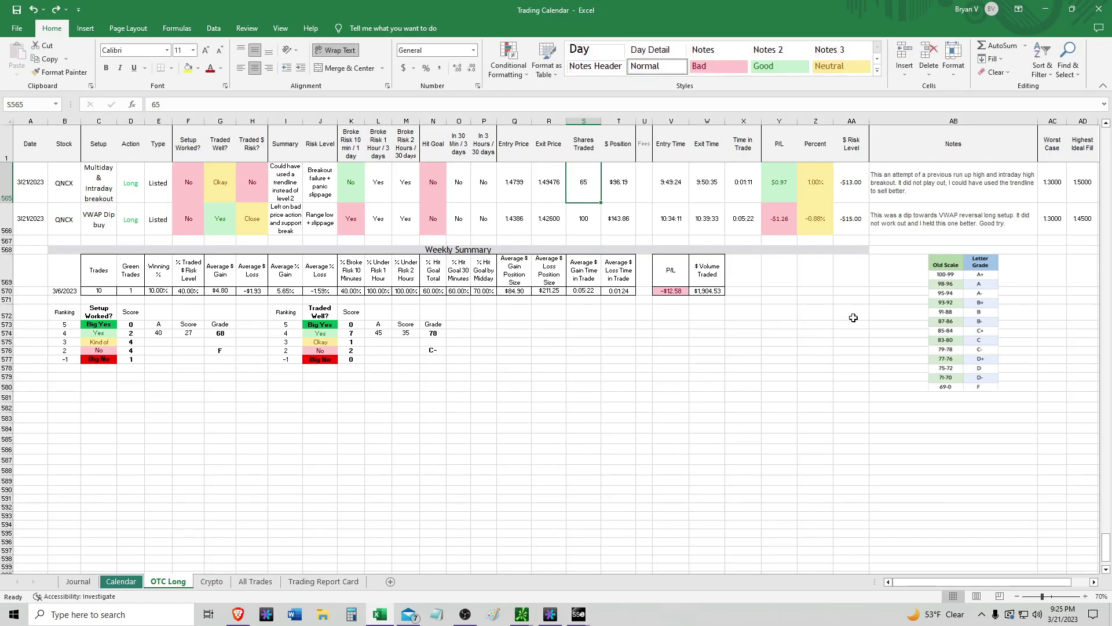
left_click(849, 183)
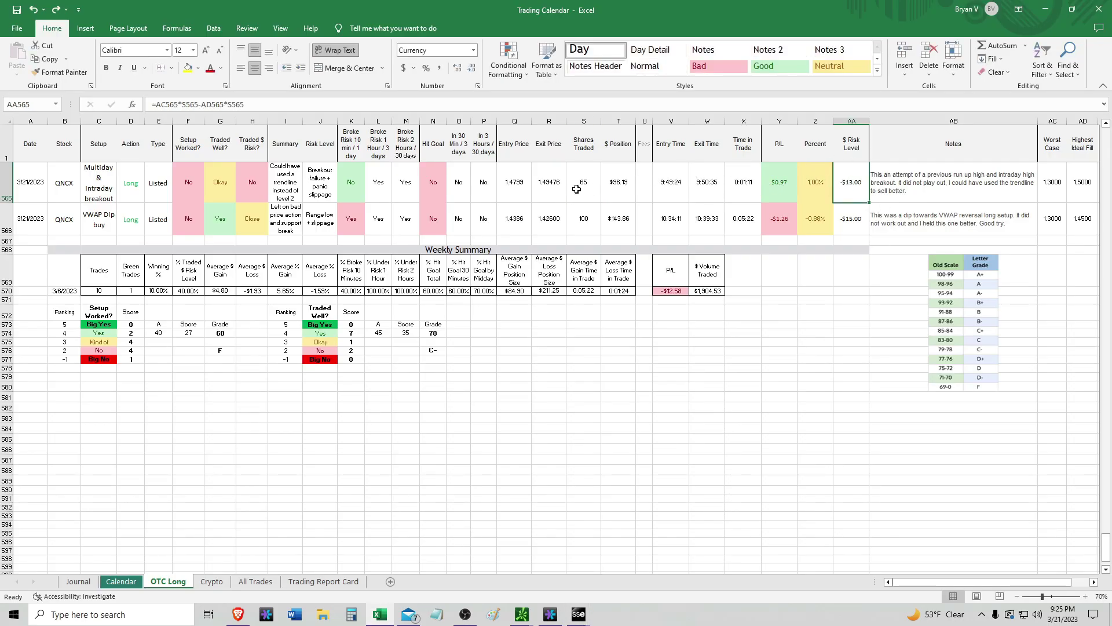
left_click(586, 220)
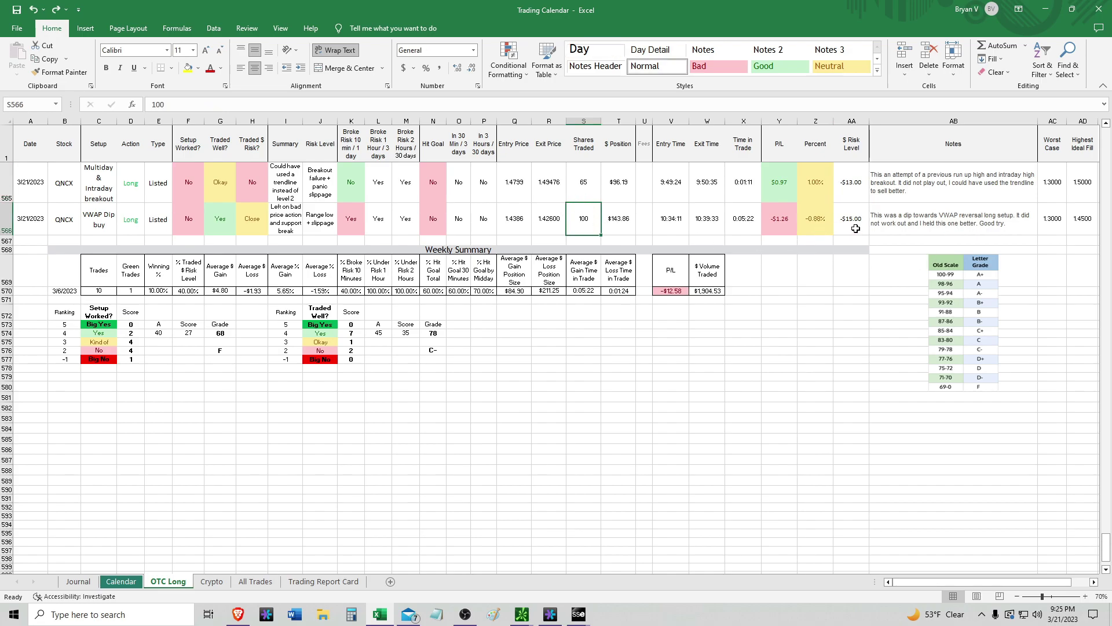
left_click(851, 224)
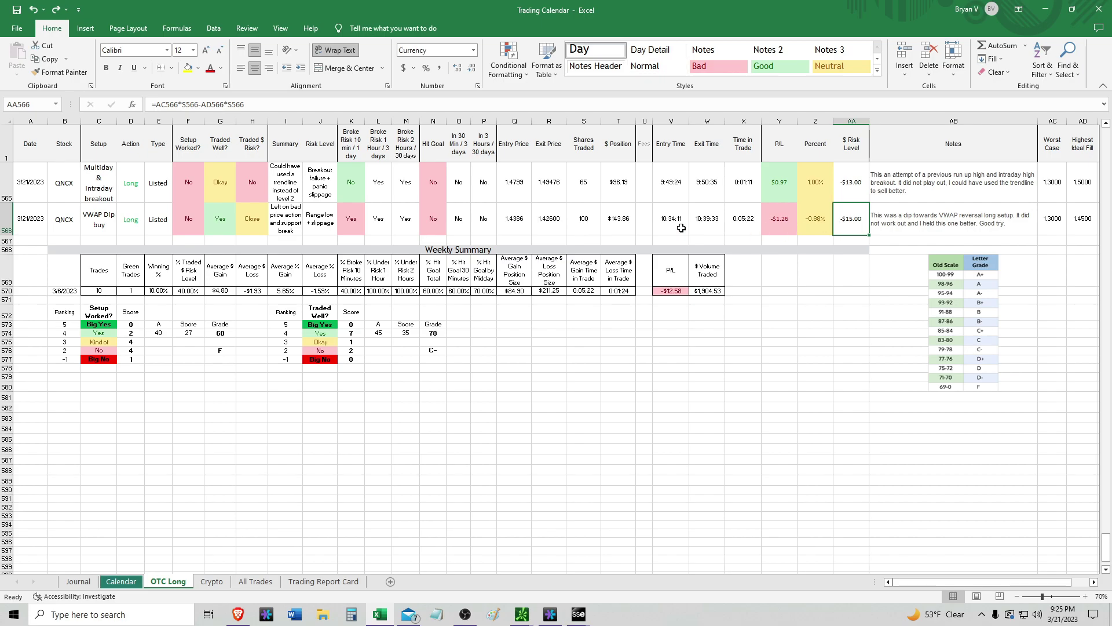
left_click(1046, 9)
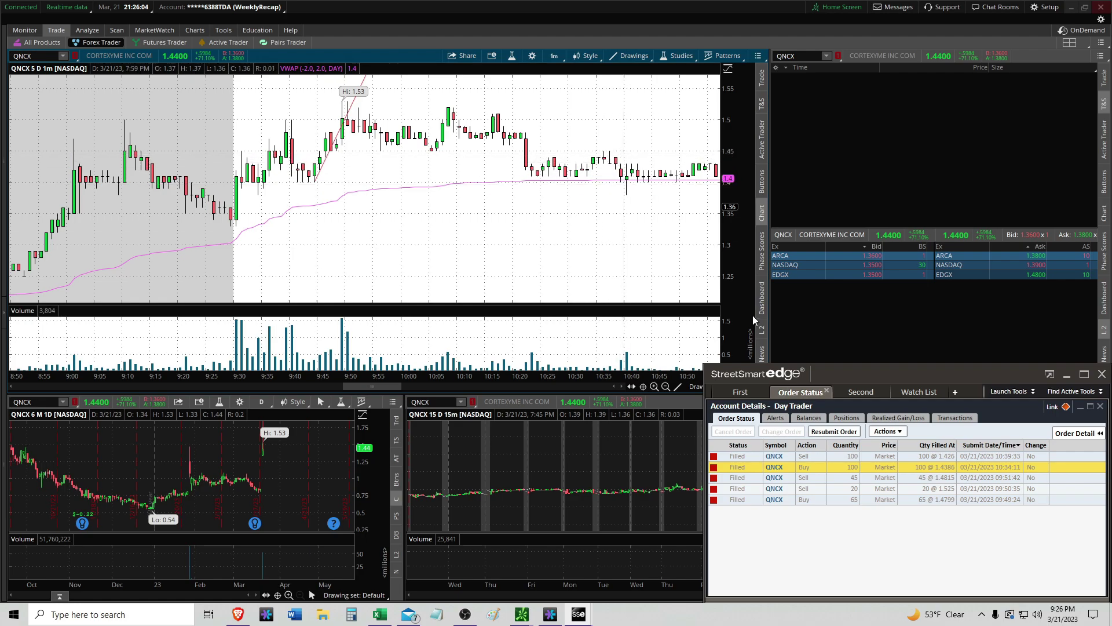
Review the 100-share 10:39 sell fill, then show the Short List watchlist.
left_click(927, 457)
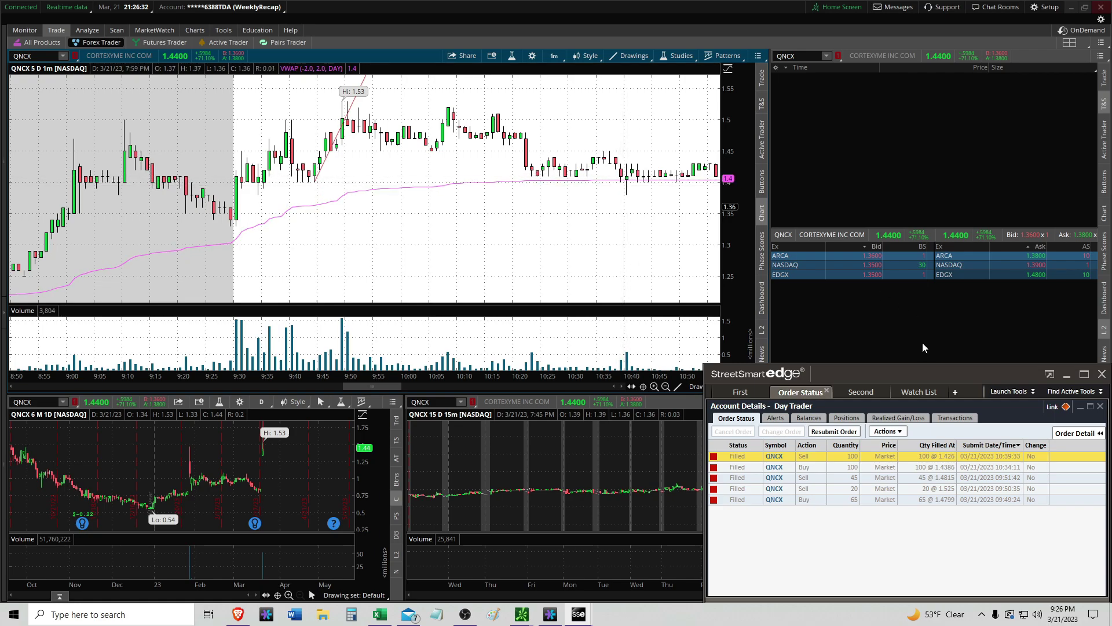
left_click(918, 394)
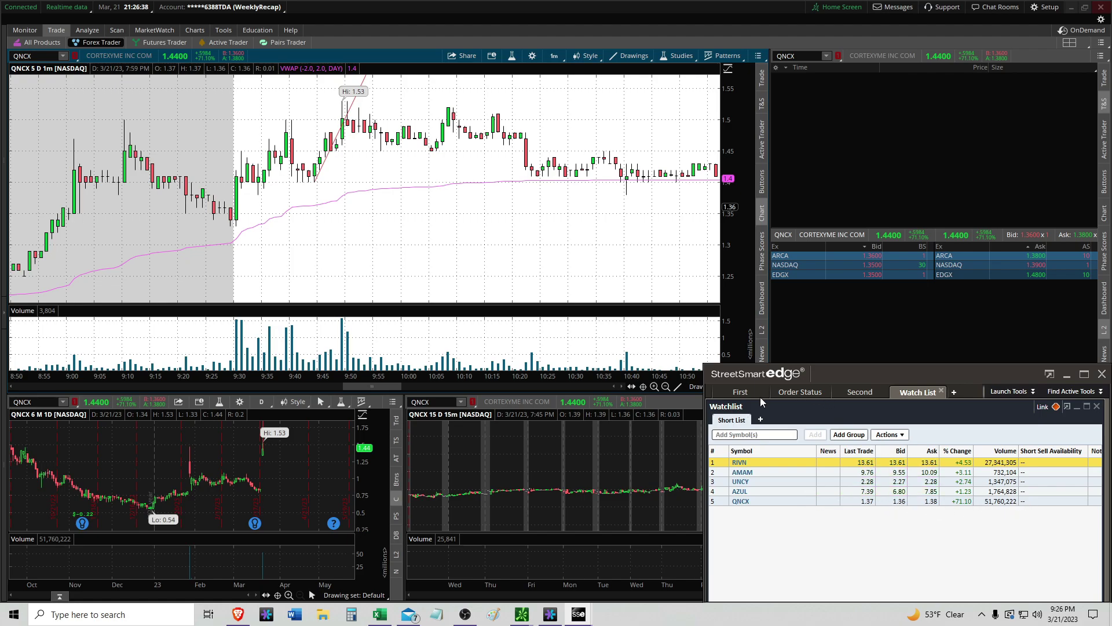
Show the filled orders again, then move to E*TRADE Pro's QNCX charts.
left_click(740, 393)
left_click(797, 396)
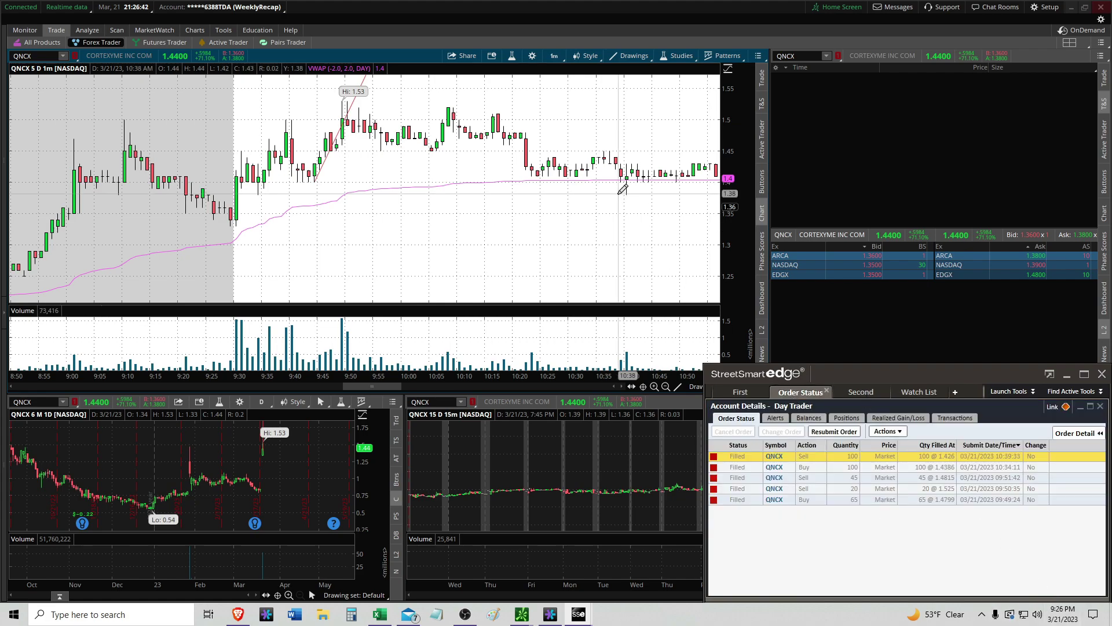
left_click(1068, 8)
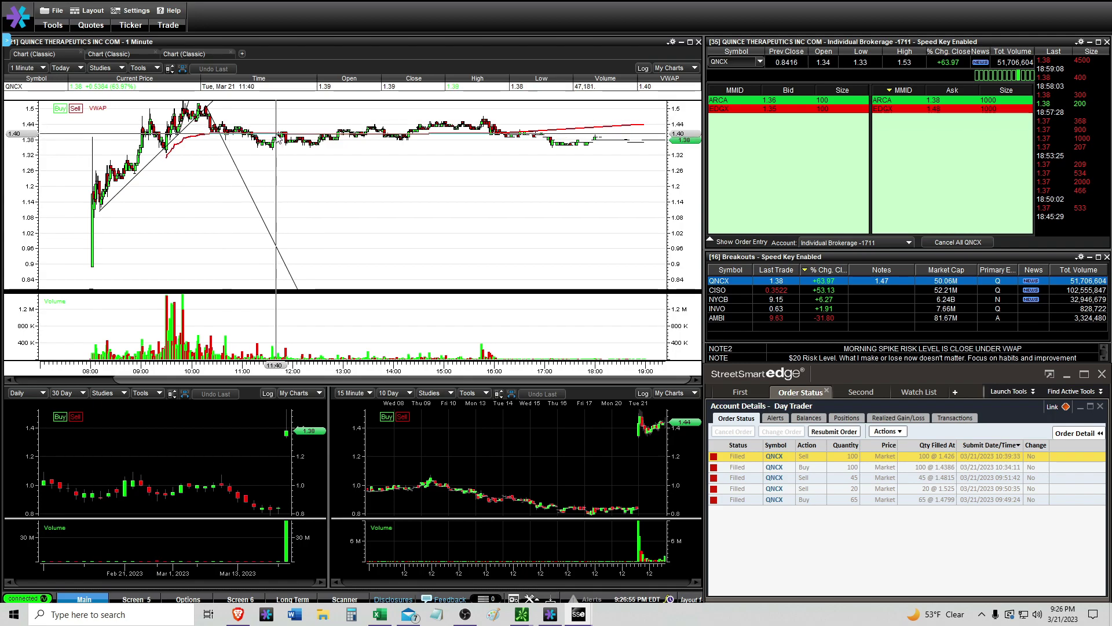
View QNCX daily then 1-minute, and load breakouts CISO, NYCB, INVO and AMBI.
left_click(126, 55)
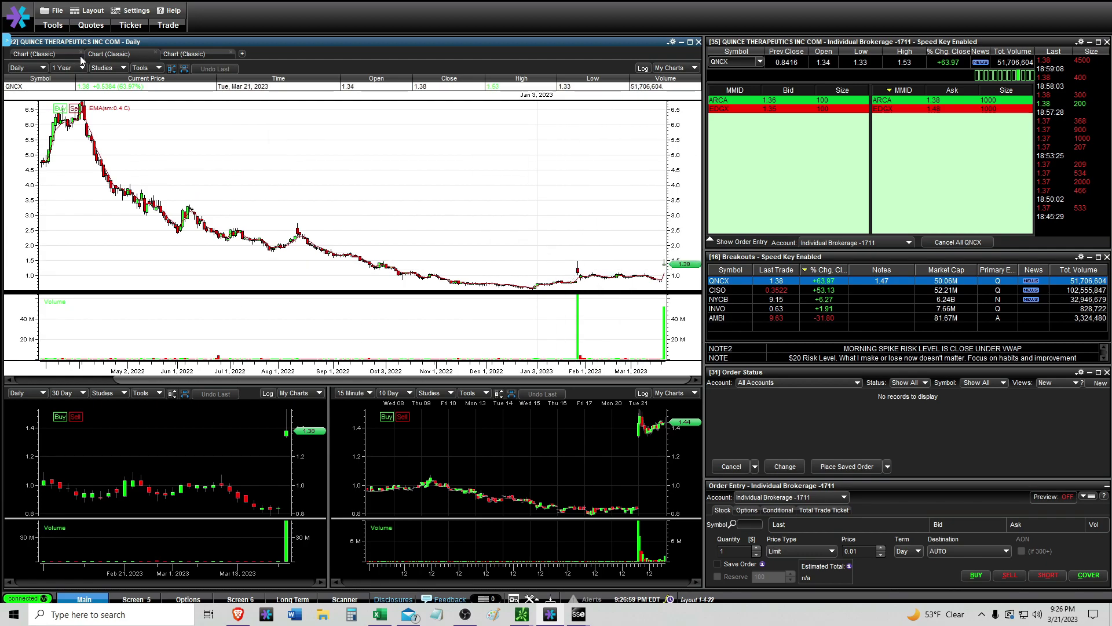
left_click(55, 55)
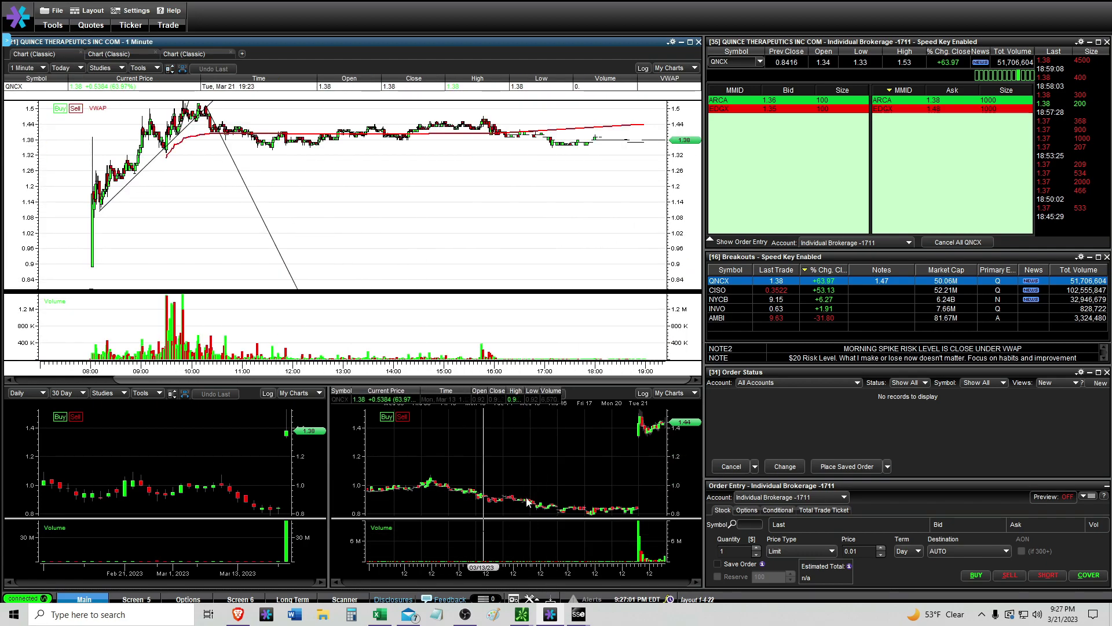
left_click(757, 292)
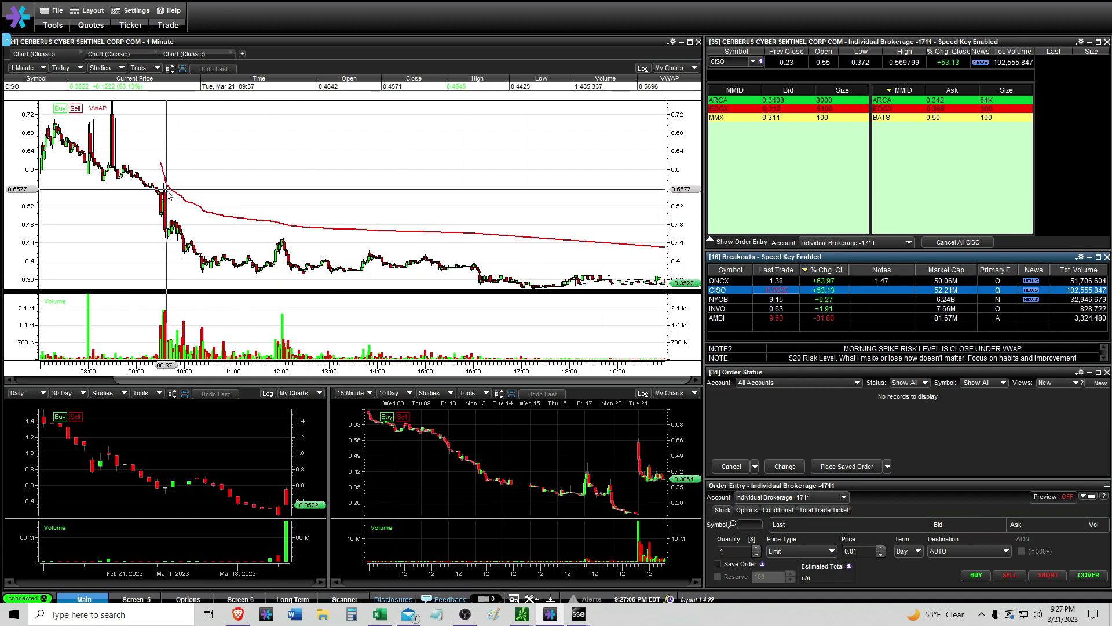
left_click(728, 300)
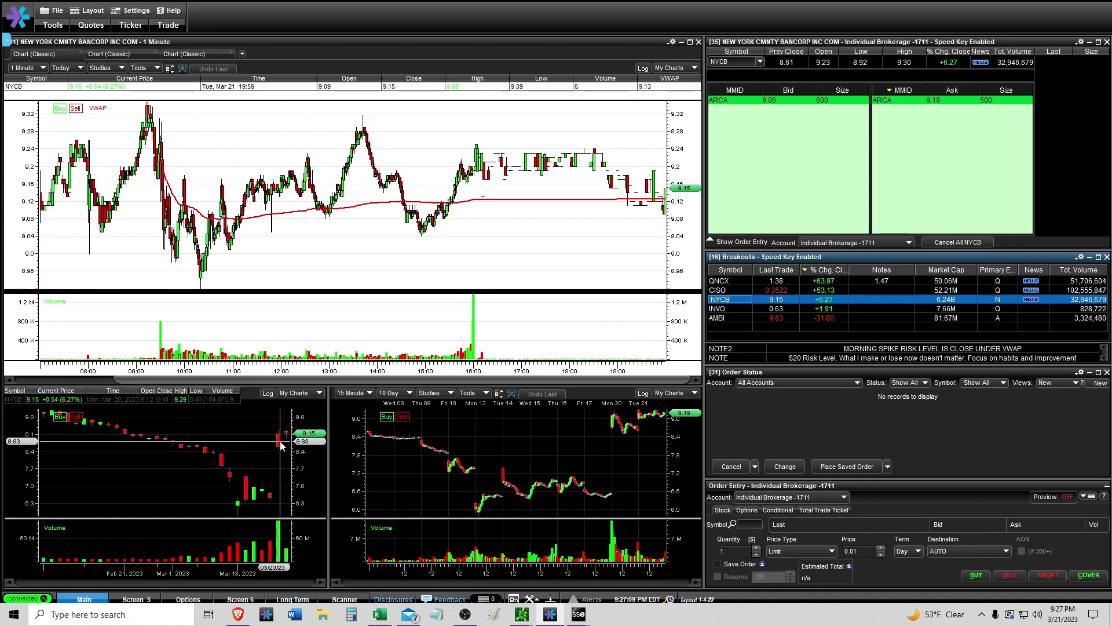
left_click(716, 309)
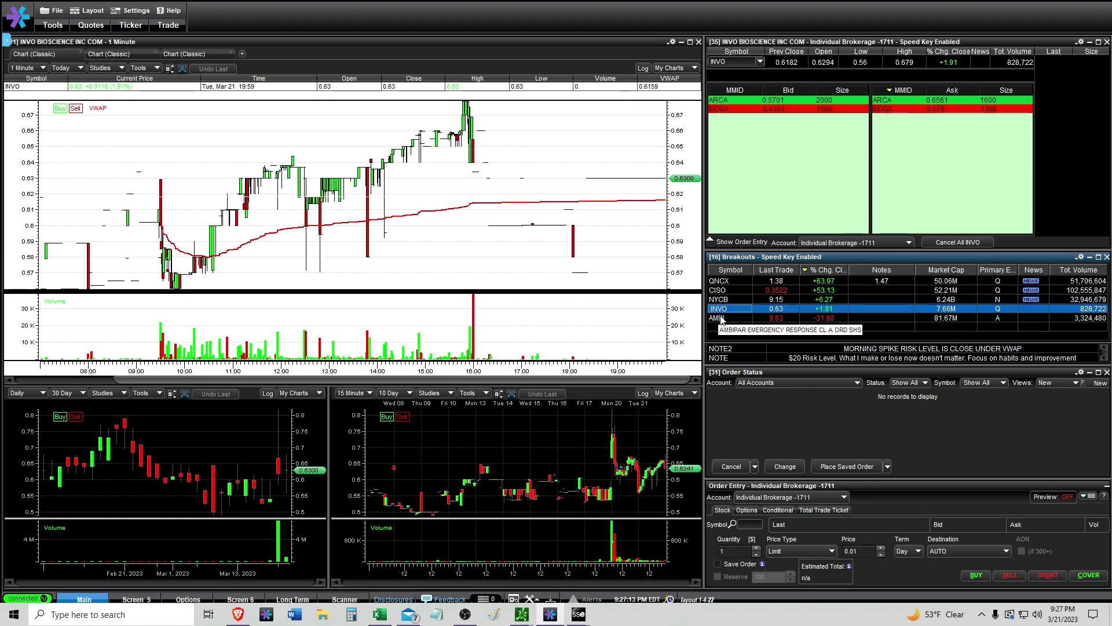
left_click(718, 321)
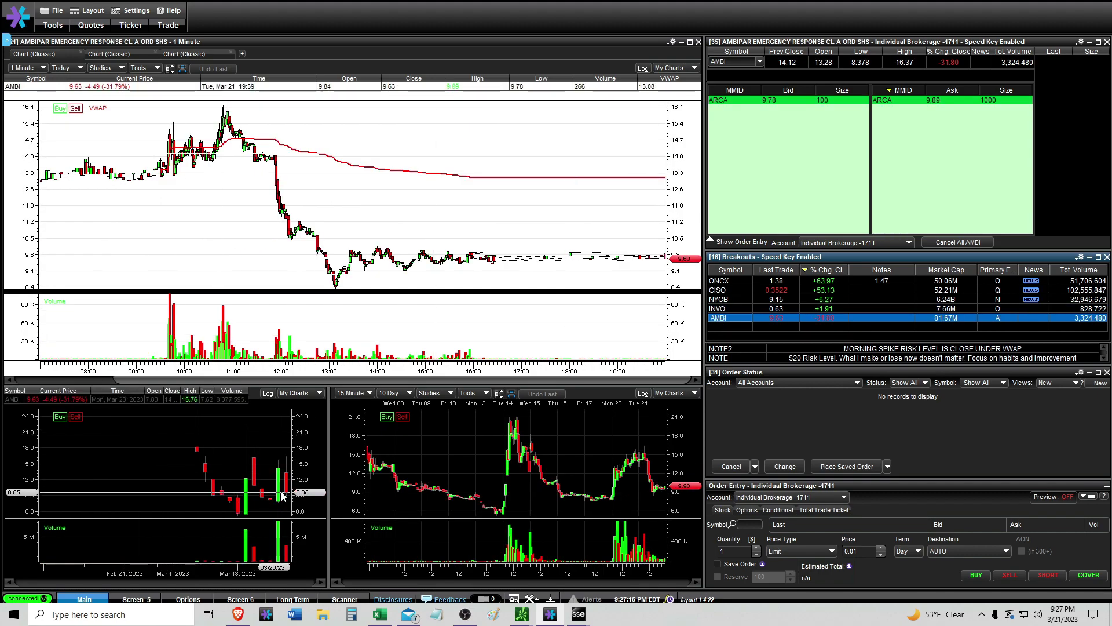